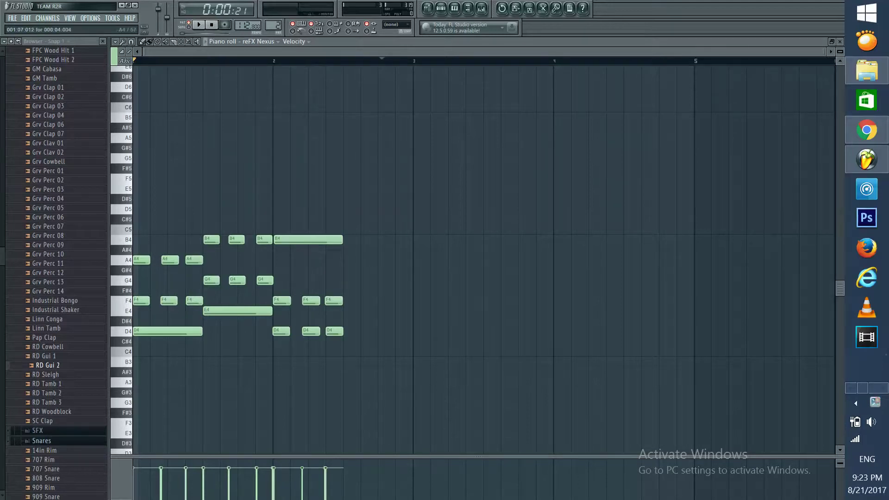
- Delete the second and third A4 and F4 notes from the first chord
{"action": "right_click", "coordinate": [170, 260]}
{"action": "right_click", "coordinate": [169, 301]}
{"action": "right_click", "coordinate": [194, 260]}
{"action": "right_click", "coordinate": [194, 300]}
{"action": "left_click_drag", "start_coordinate": [149, 260], "coordinate": [204, 259]}
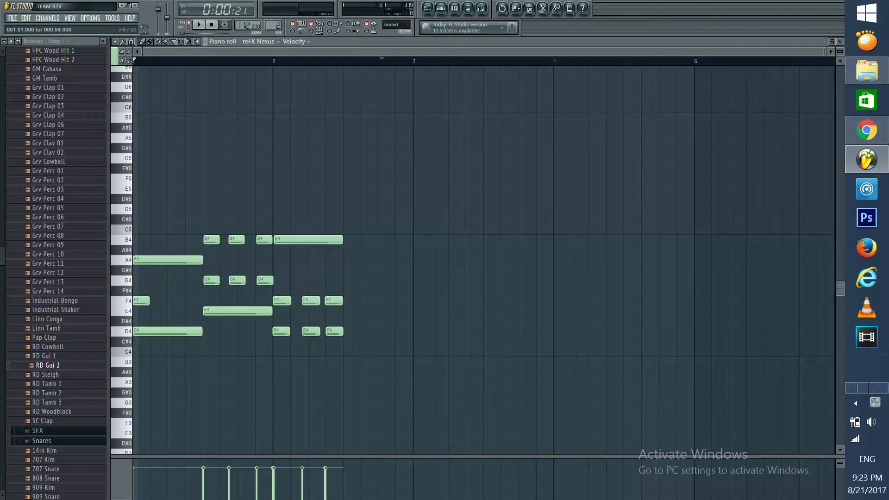
{"action": "left_click_drag", "start_coordinate": [149, 301], "coordinate": [198, 301]}
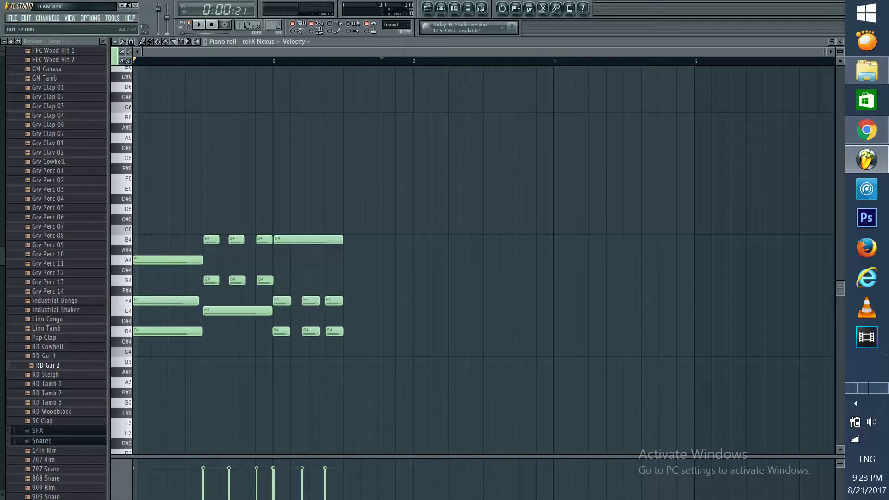
{"action": "left_click_drag", "start_coordinate": [202, 259], "coordinate": [150, 260]}
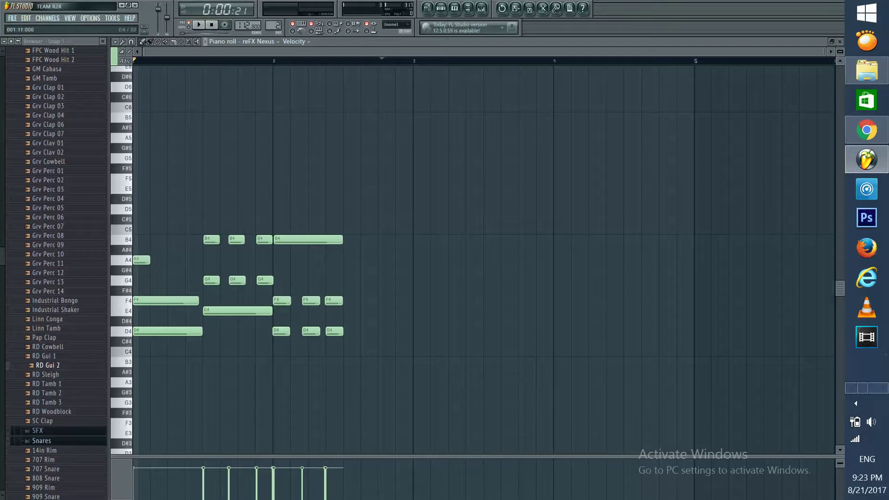
{"action": "left_click_drag", "start_coordinate": [198, 301], "coordinate": [150, 300]}
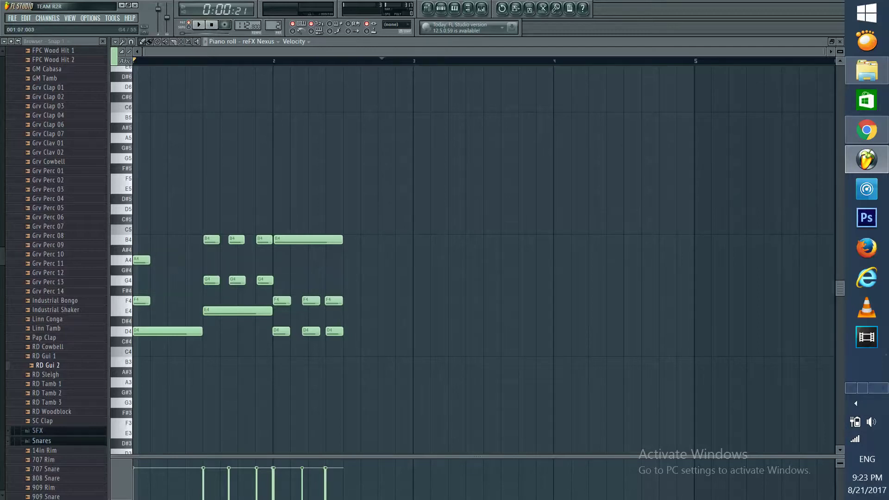
- Add two more short A4 notes to the first chord and replace its F4 note with three short F5 notes
{"action": "left_click", "coordinate": [162, 259]}
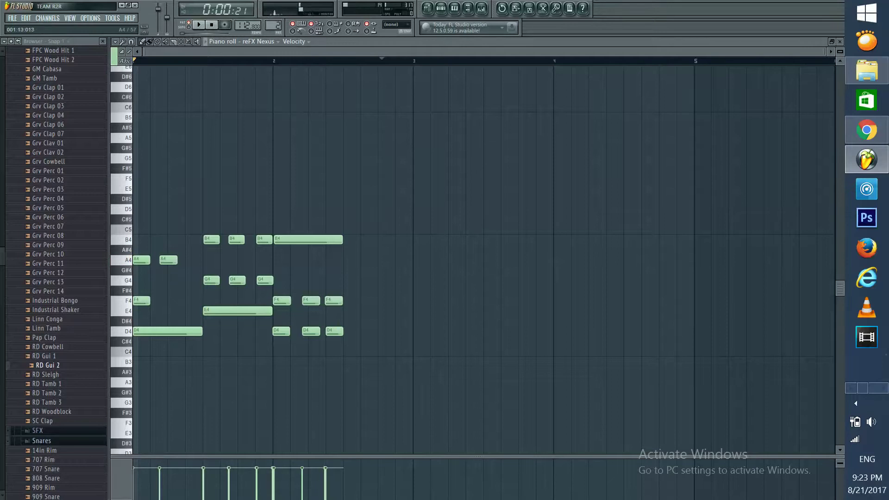
{"action": "left_click", "coordinate": [188, 259]}
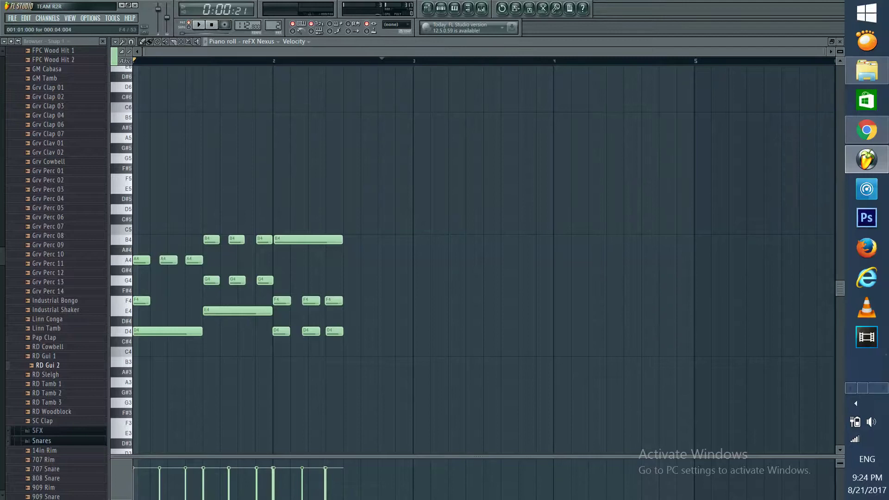
{"action": "right_click", "coordinate": [143, 300]}
{"action": "left_click", "coordinate": [140, 178]}
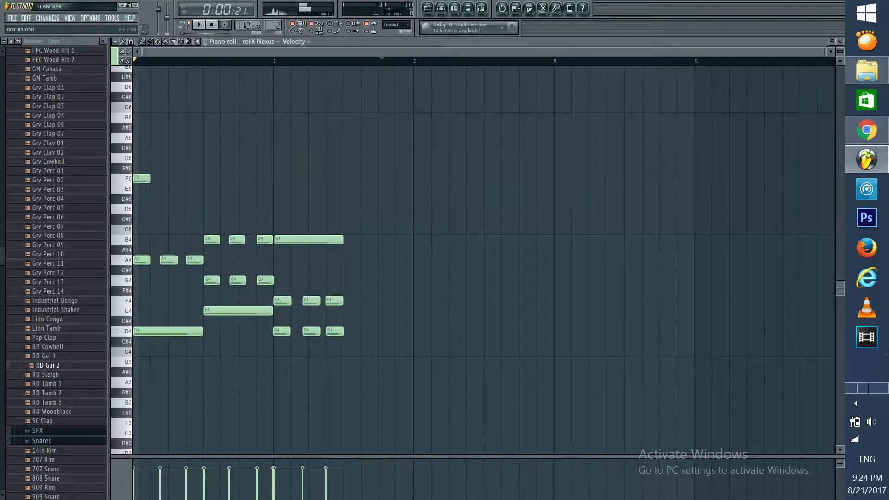
{"action": "left_click", "coordinate": [163, 179]}
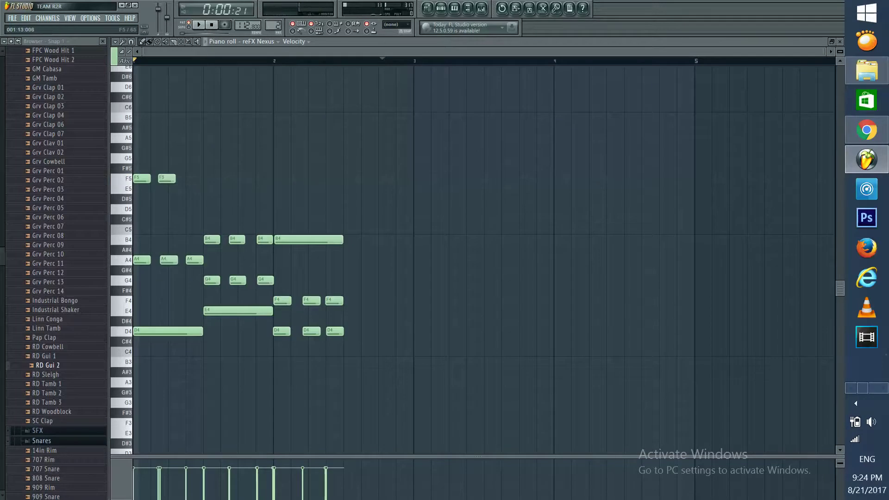
{"action": "left_click", "coordinate": [192, 178]}
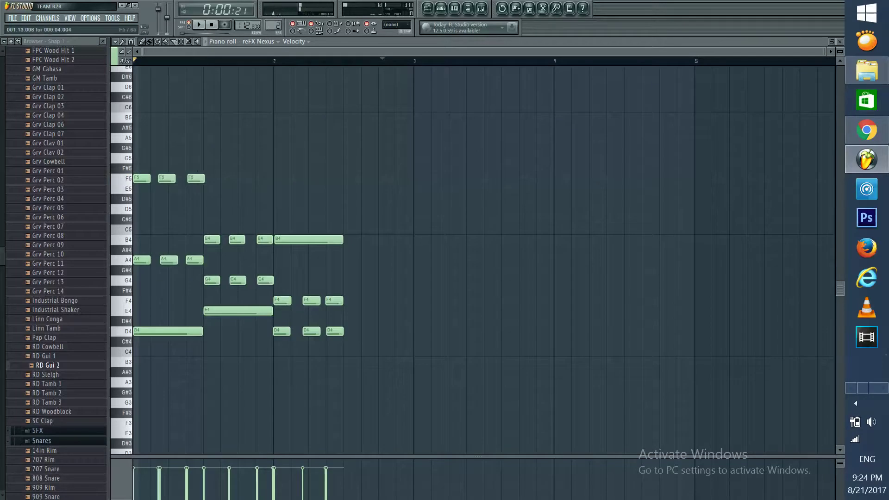
{"action": "left_click_drag", "start_coordinate": [194, 178], "coordinate": [192, 178]}
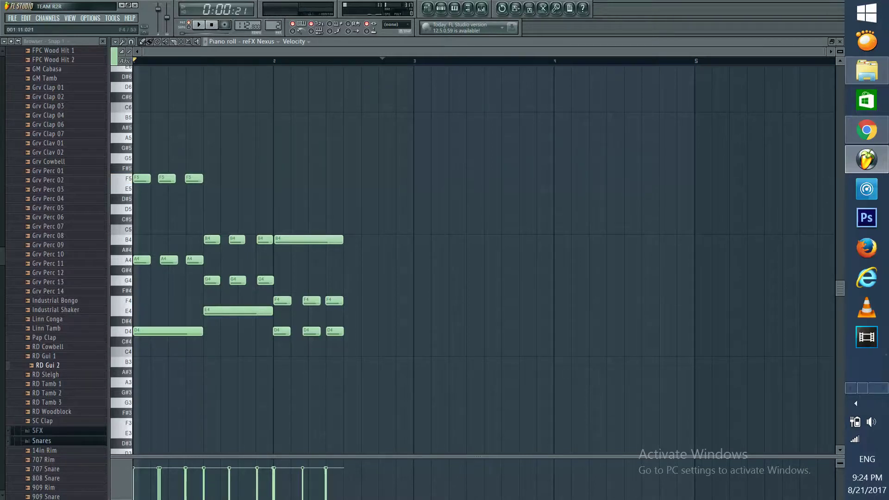
- Shift the second A4 and F5 notes of the first chord slightly earlier so they line up, playing the pattern before and after
{"action": "key", "text": "space"}
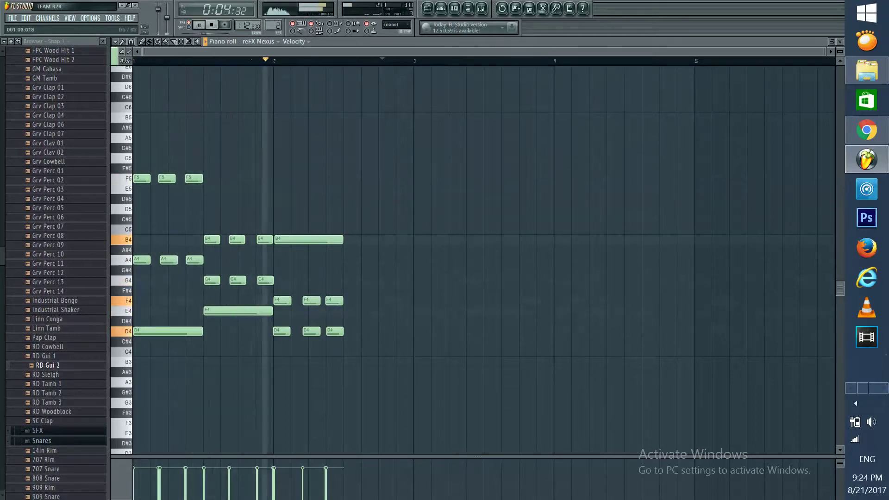
{"action": "key", "text": "space"}
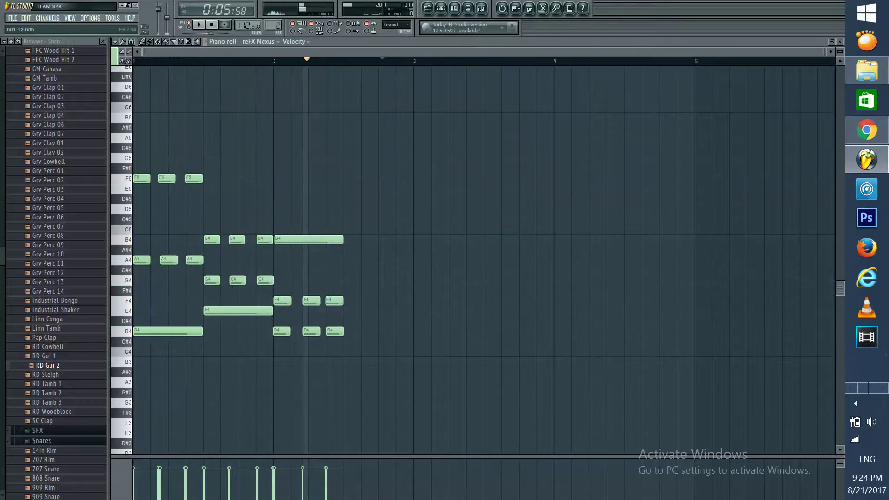
{"action": "left_click_drag", "start_coordinate": [169, 259], "coordinate": [166, 260]}
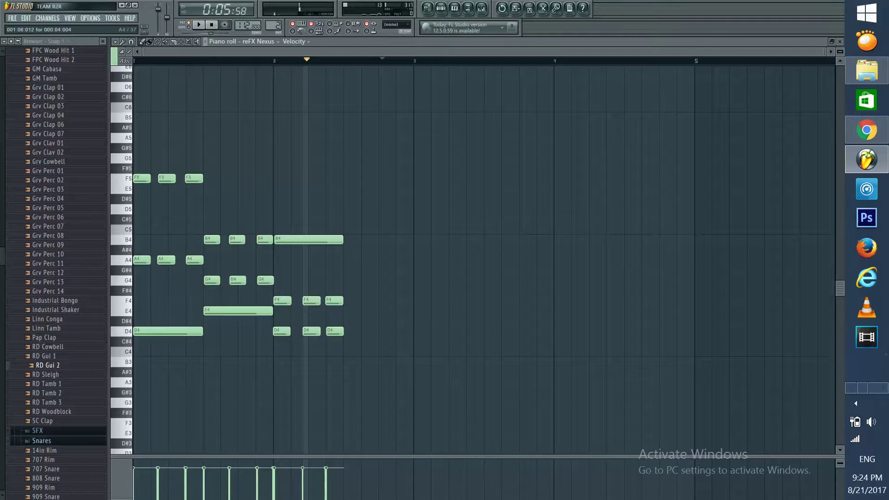
{"action": "left_click_drag", "start_coordinate": [167, 178], "coordinate": [165, 178]}
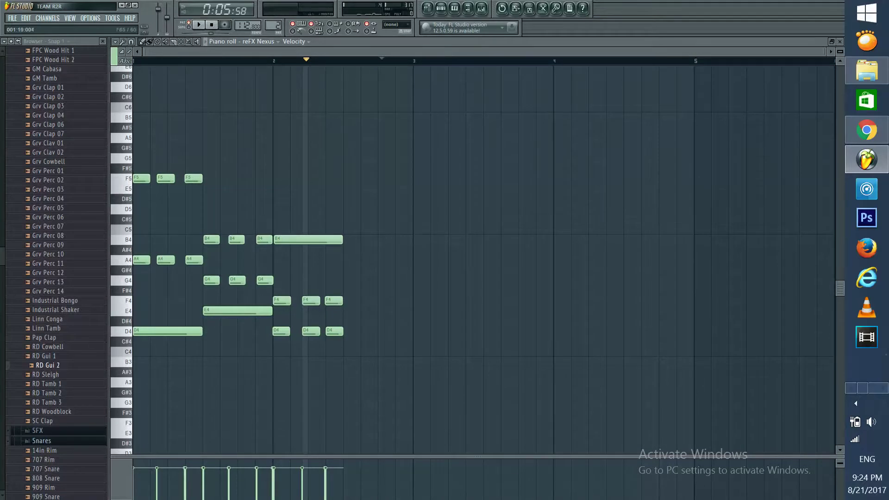
{"action": "left_click", "coordinate": [199, 24]}
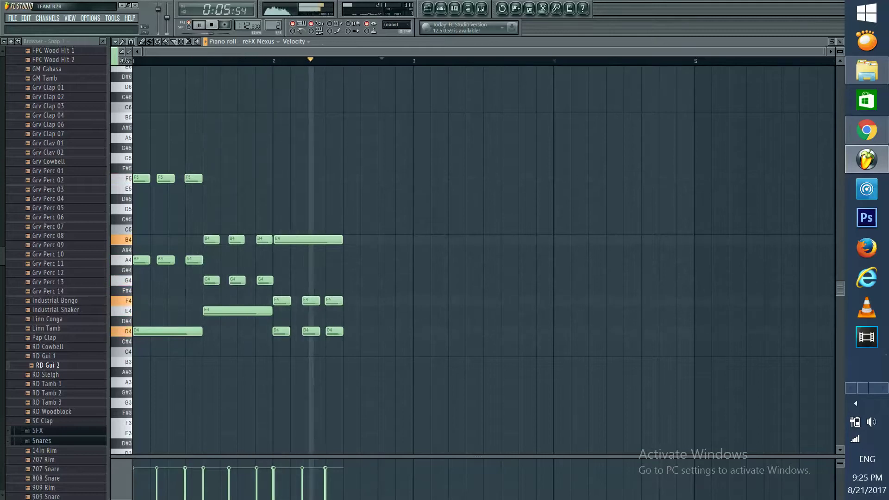
{"action": "key", "text": "ctrl+space"}
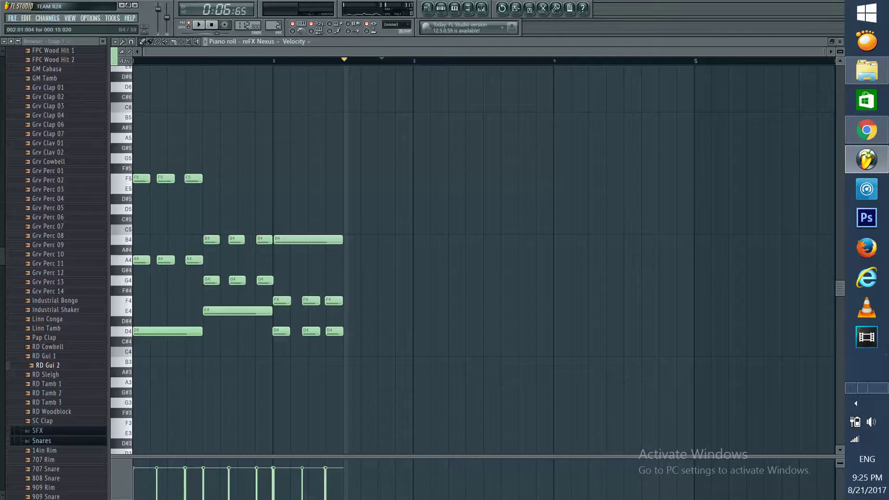
- Replace the three short D4 notes of the third chord with three short D5 notes
{"action": "left_click_drag", "start_coordinate": [281, 331], "coordinate": [334, 331]}
{"action": "right_click", "coordinate": [334, 331]}
{"action": "right_click", "coordinate": [334, 331]}
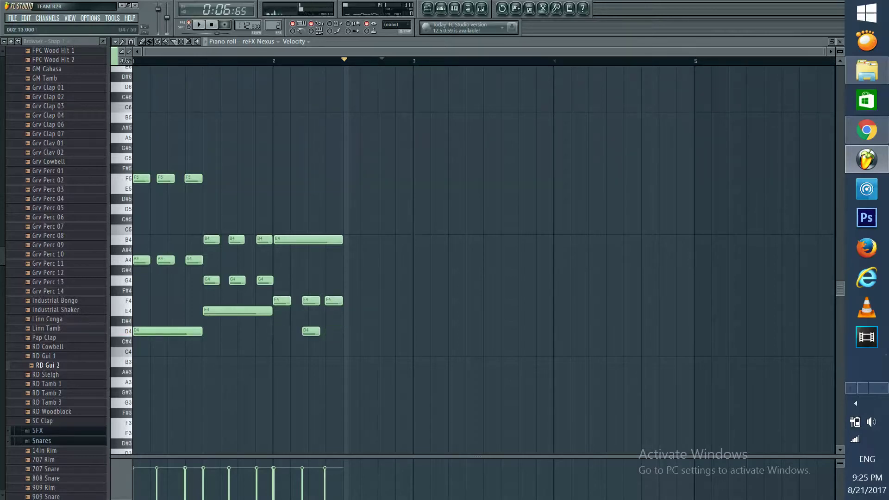
{"action": "right_click", "coordinate": [311, 331]}
{"action": "left_click", "coordinate": [122, 209]}
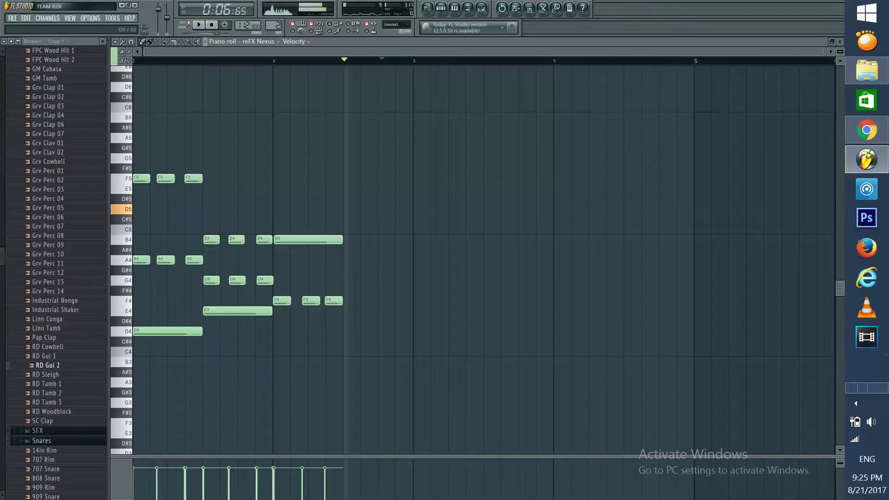
{"action": "left_click", "coordinate": [280, 209]}
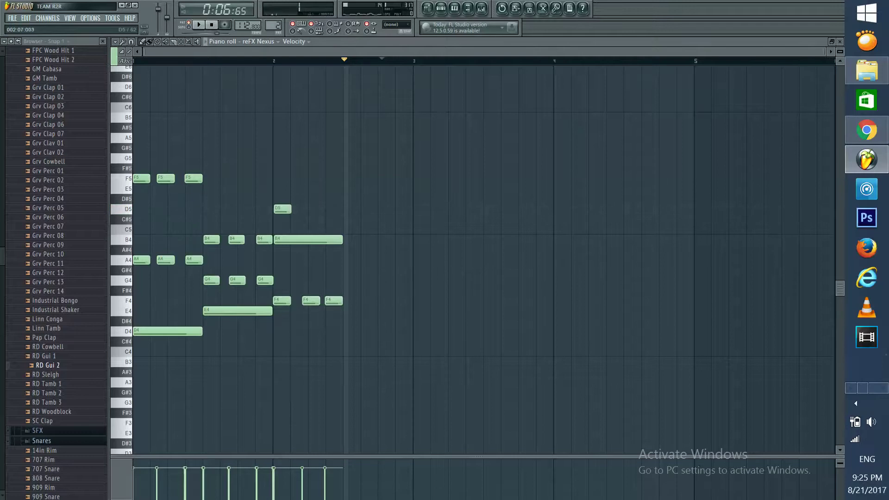
{"action": "left_click", "coordinate": [309, 209]}
{"action": "left_click", "coordinate": [328, 209]}
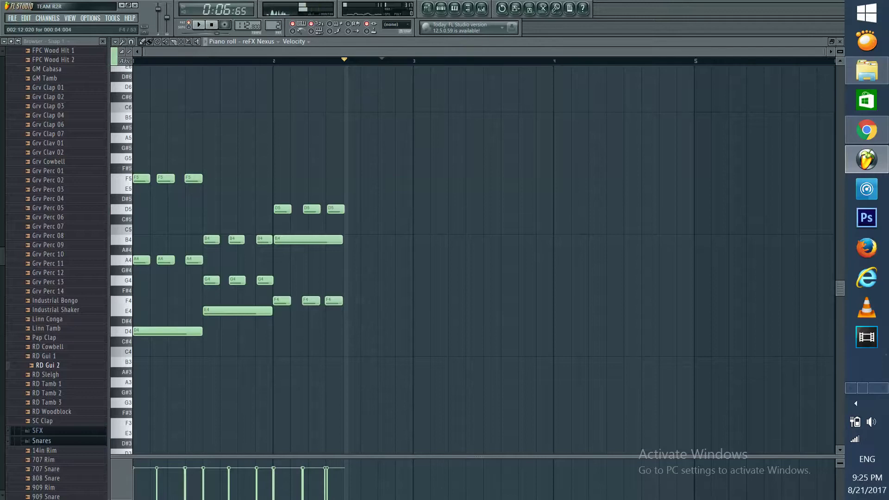
- Redraw the third chord's last F4 note slightly shorter, align the last D5 note with it and play back the pattern
{"action": "right_click", "coordinate": [333, 300]}
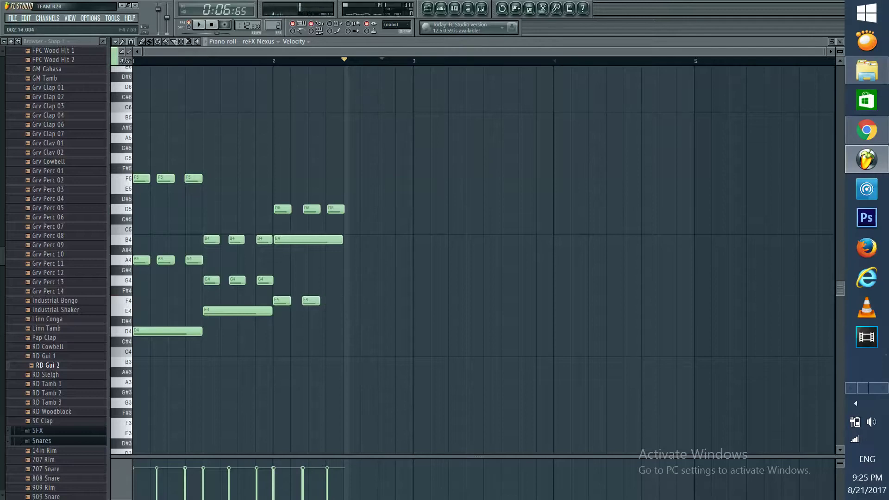
{"action": "left_click", "coordinate": [334, 300]}
{"action": "left_click_drag", "start_coordinate": [345, 300], "coordinate": [343, 301]}
{"action": "left_click_drag", "start_coordinate": [335, 300], "coordinate": [333, 301]}
{"action": "left_click_drag", "start_coordinate": [335, 209], "coordinate": [334, 209]}
{"action": "key", "text": "space"}
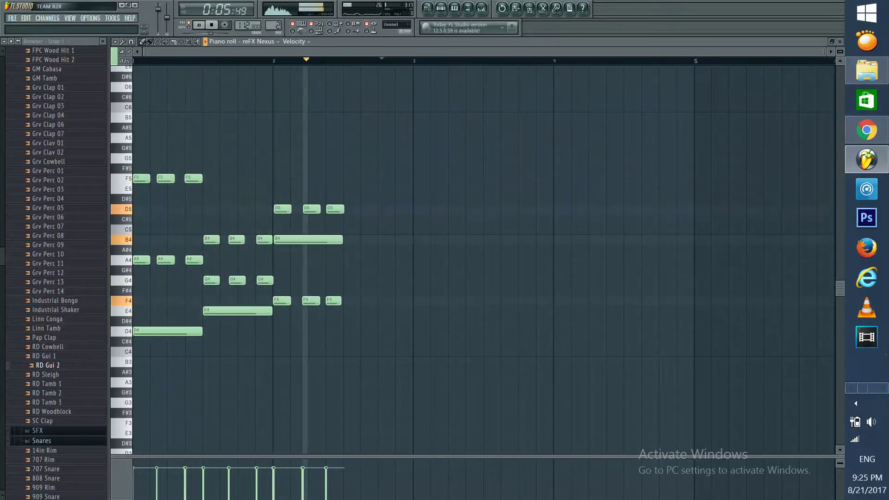
{"action": "key", "text": "space"}
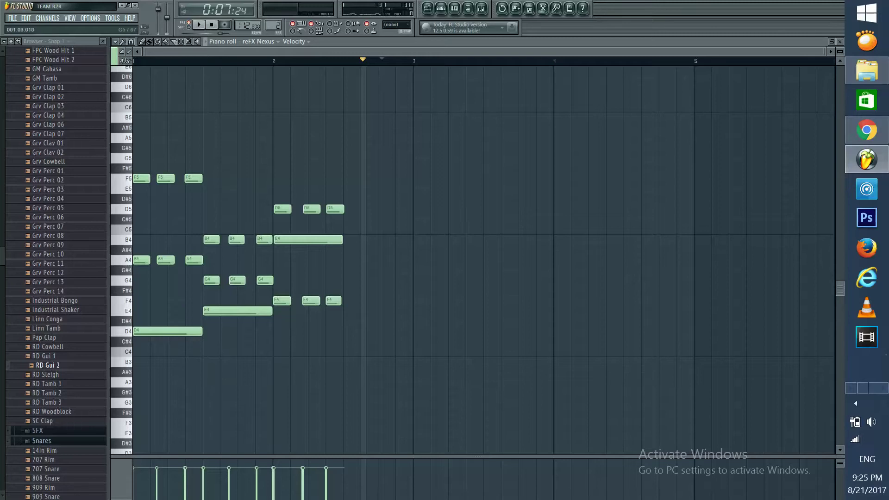
- Duplicate the first chord's D4, A4 and F5 notes and place the copy directly after the third chord, filling bar 2
{"action": "left_click_drag", "start_coordinate": [137, 154], "coordinate": [198, 346]}
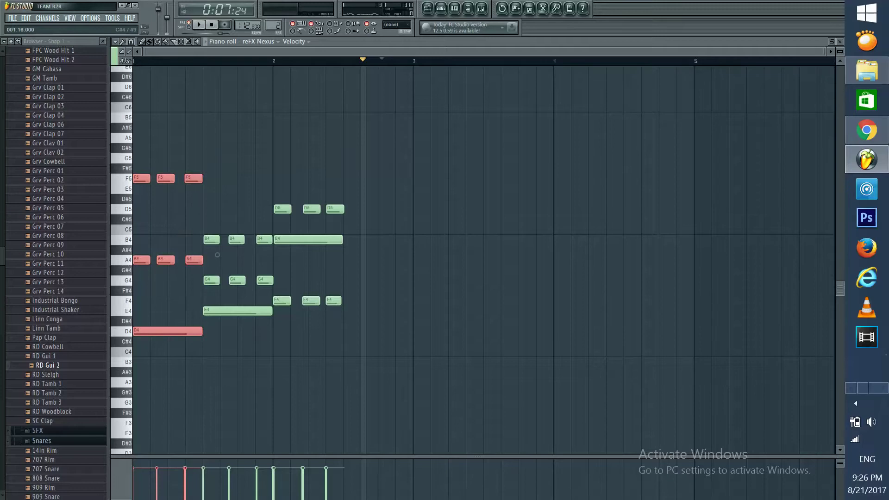
{"action": "key", "text": "ctrl+b"}
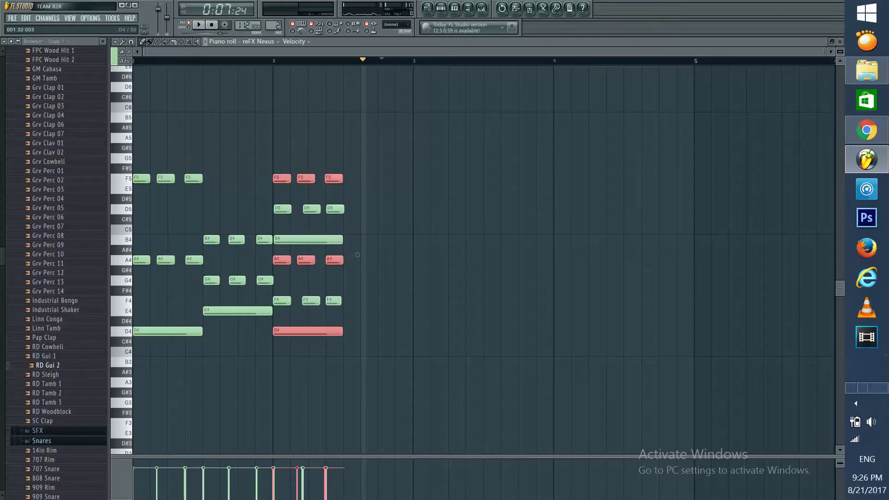
{"action": "left_click_drag", "start_coordinate": [314, 331], "coordinate": [337, 331]}
{"action": "left_click_drag", "start_coordinate": [379, 254], "coordinate": [428, 254]}
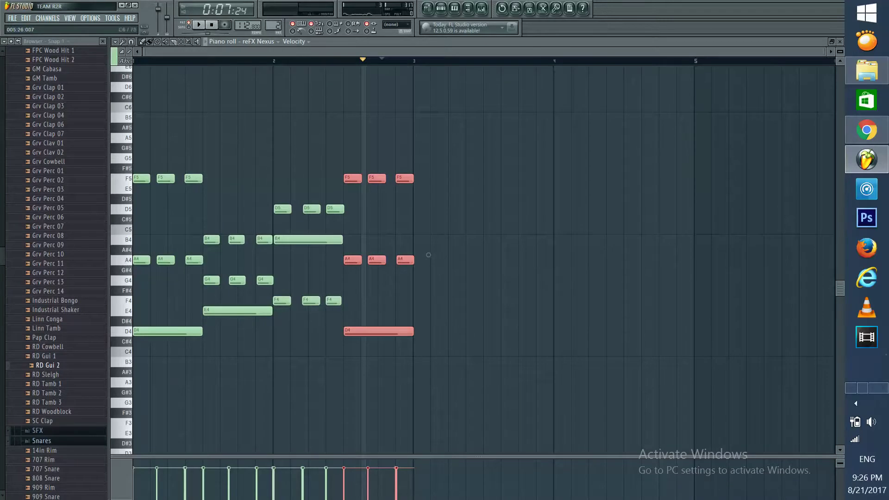
- Switch to File Explorer, open pino2.png to consult the major scale degree chart, and return to the FL Studio piano roll
{"action": "left_click", "coordinate": [867, 71]}
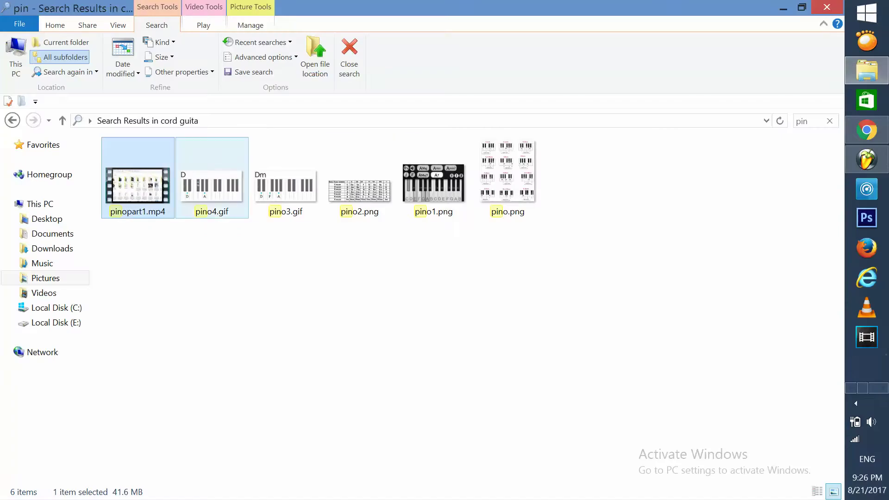
{"action": "double_click", "coordinate": [359, 189]}
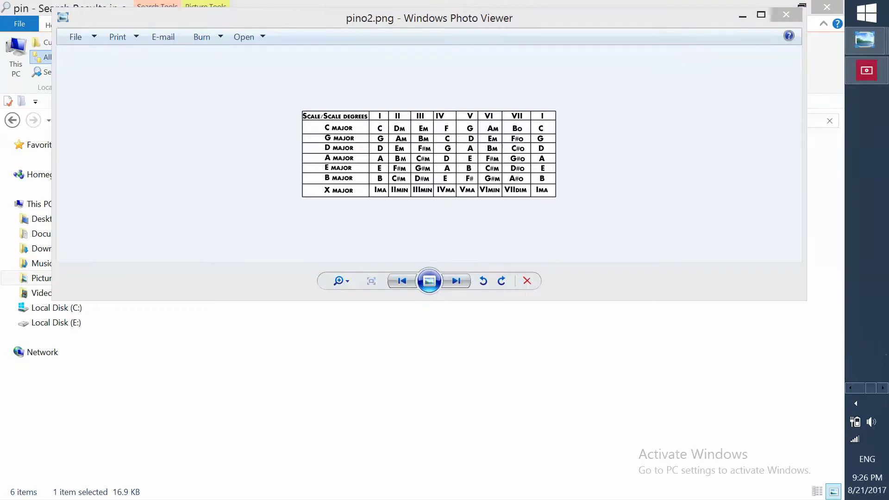
{"action": "left_click", "coordinate": [850, 387]}
{"action": "left_click", "coordinate": [866, 159]}
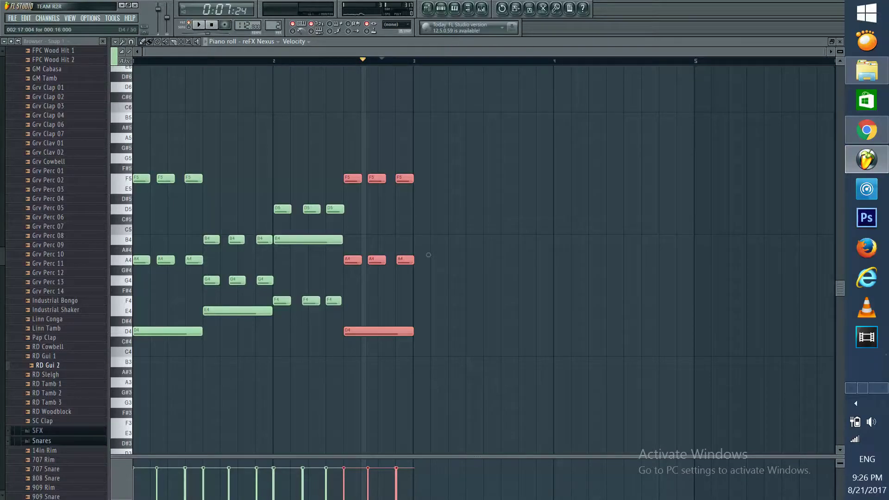
- Transpose the copied fourth chord up five semitones to G4, D5 and A#5, align it with the third chord's end and deselect it
{"action": "key", "text": "Up"}
{"action": "key", "text": "Up"}
{"action": "key", "text": "Up"}
{"action": "key", "text": "Up"}
{"action": "key", "text": "Up"}
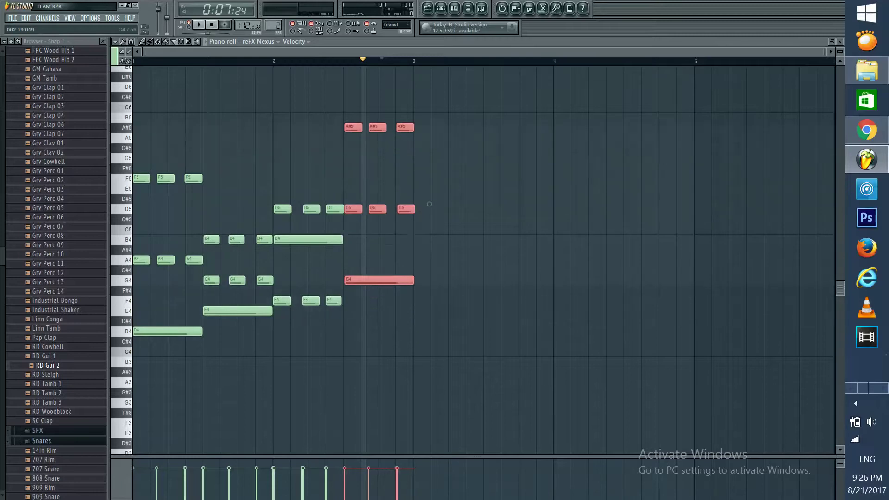
{"action": "key", "text": "b"}
{"action": "key", "text": "b"}
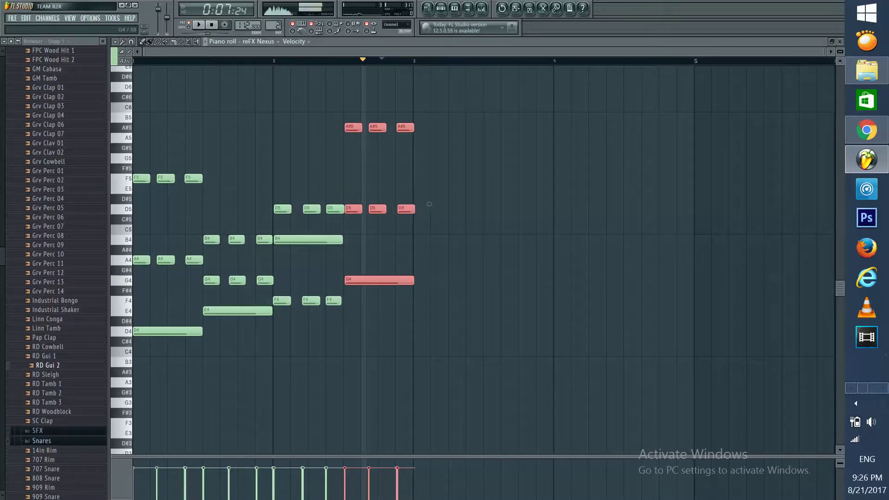
{"action": "key", "text": "shift+Left"}
{"action": "key", "text": "ctrl+d"}
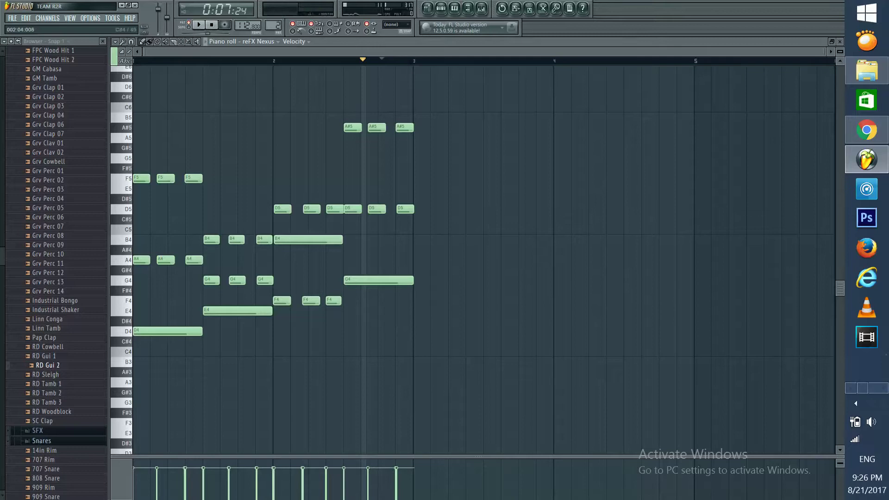
- Duplicate the notes of the first two chords, consult the scale degree chart in pino2.png and return to the FL Studio piano roll
{"action": "left_click_drag", "start_coordinate": [141, 154], "coordinate": [264, 366]}
{"action": "key", "text": "ctrl+b"}
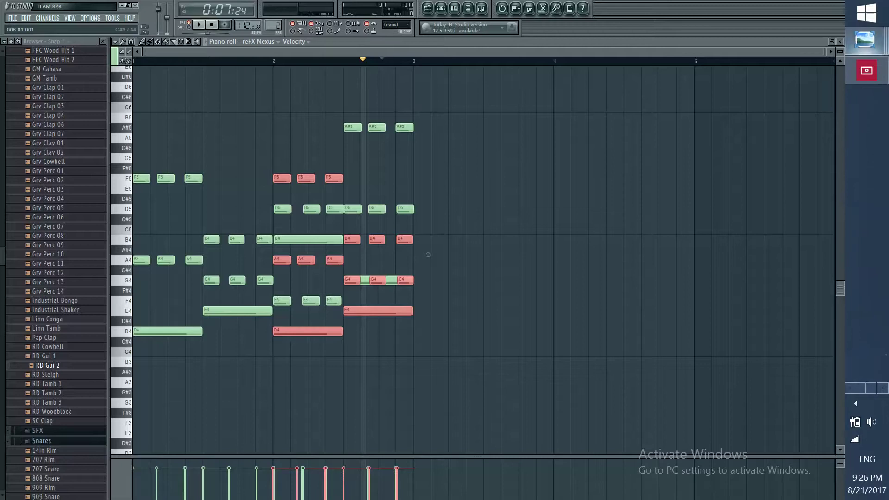
{"action": "mouse_move", "coordinate": [865, 41]}
{"action": "left_click", "coordinate": [758, 160]}
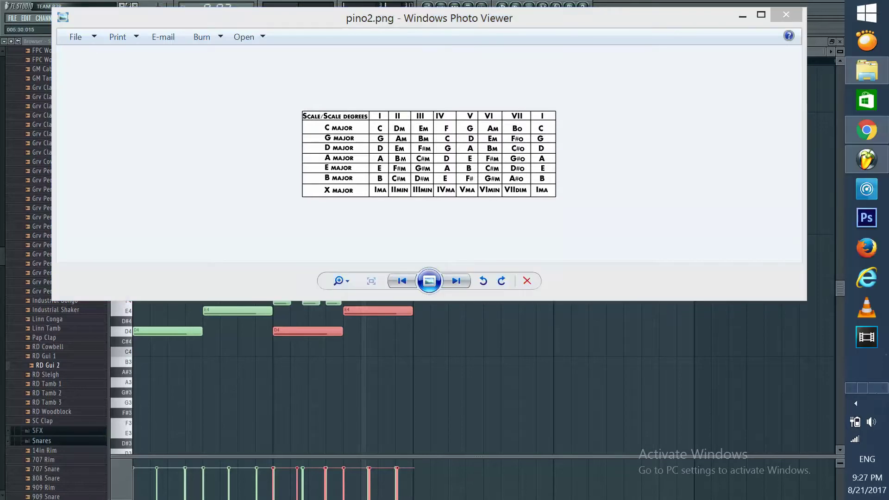
{"action": "left_click", "coordinate": [866, 159]}
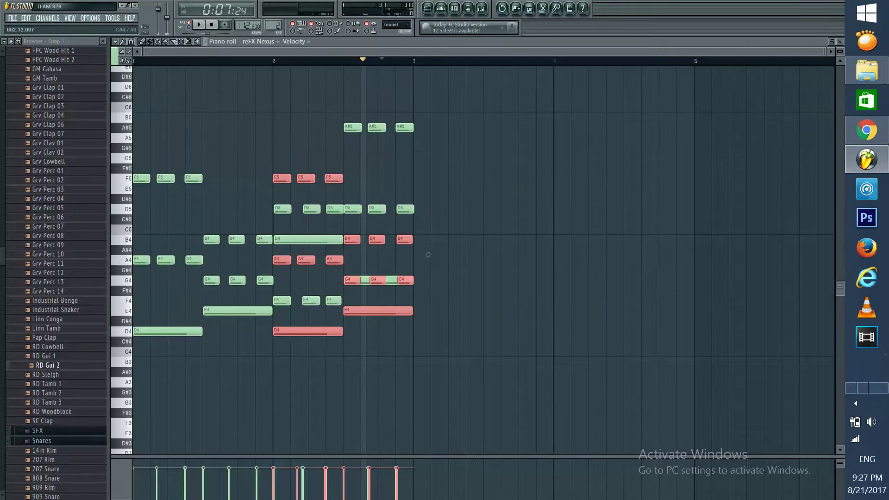
- Move the two copied chords into bar 3, transposed up seven semitones to start on A4 and B4, and deselect them
{"action": "left_click_drag", "start_coordinate": [428, 255], "coordinate": [567, 183]}
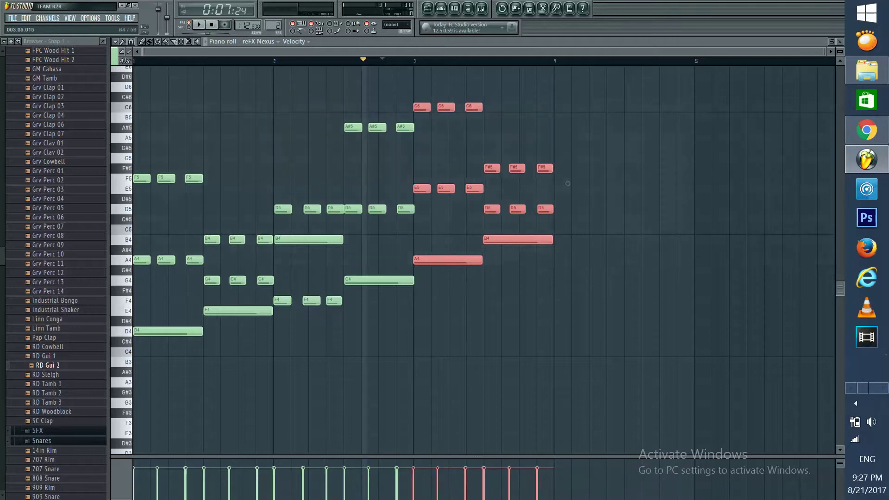
{"action": "left_click", "coordinate": [435, 240]}
{"action": "right_click", "coordinate": [438, 239]}
{"action": "left_click_drag", "start_coordinate": [438, 260], "coordinate": [448, 260]}
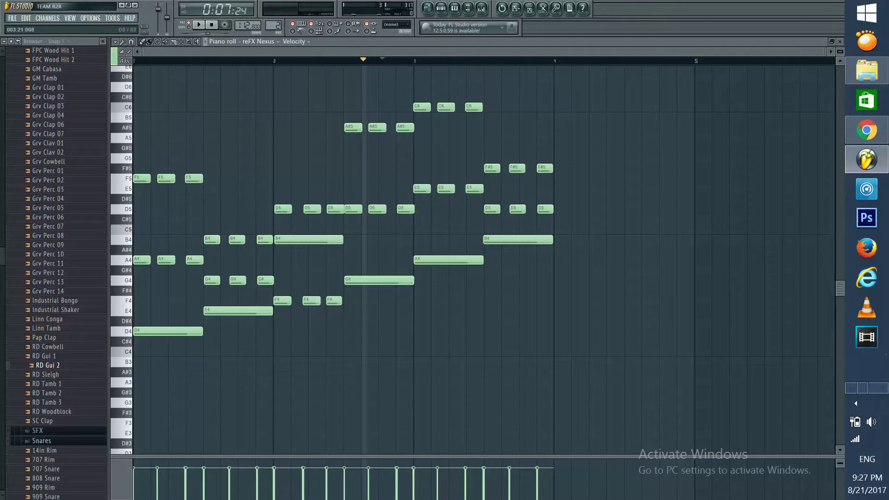
- Play back the pattern and stop it within the fourth chord
{"action": "scroll", "coordinate": [463, 255], "scroll_direction": "up", "scroll_amount": 3}
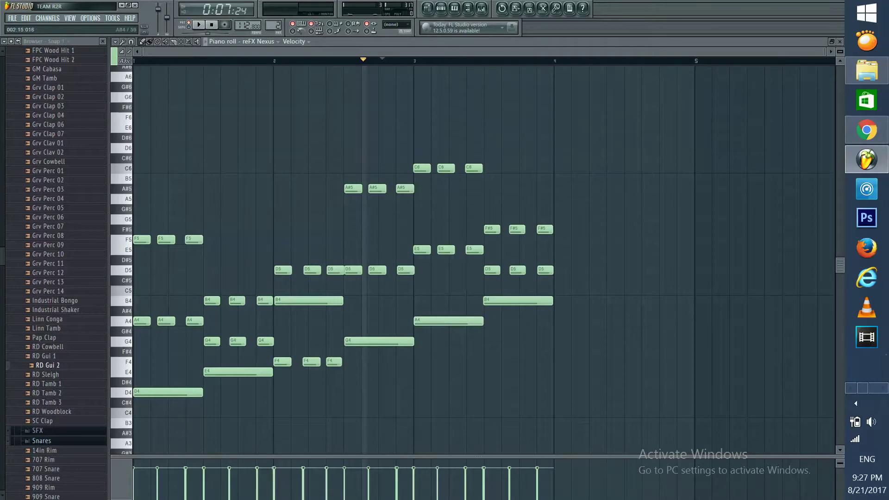
{"action": "key", "text": "m"}
{"action": "key", "text": "m"}
{"action": "key", "text": "space"}
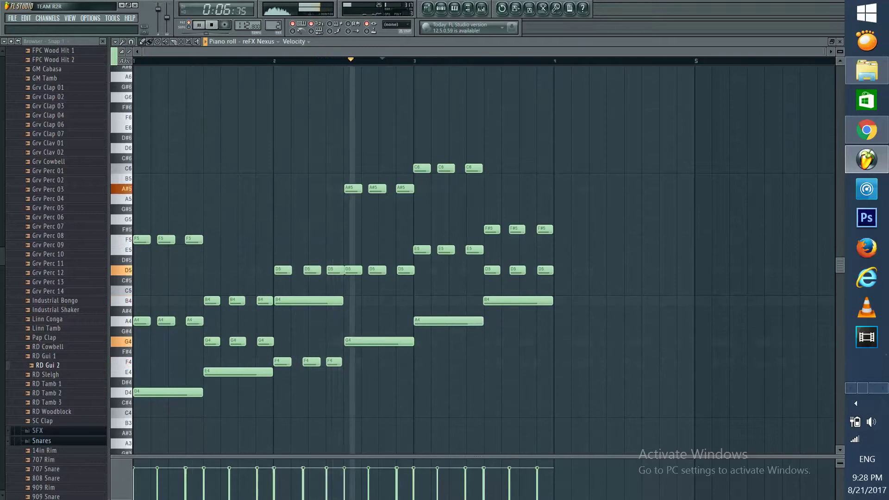
{"action": "key", "text": "space"}
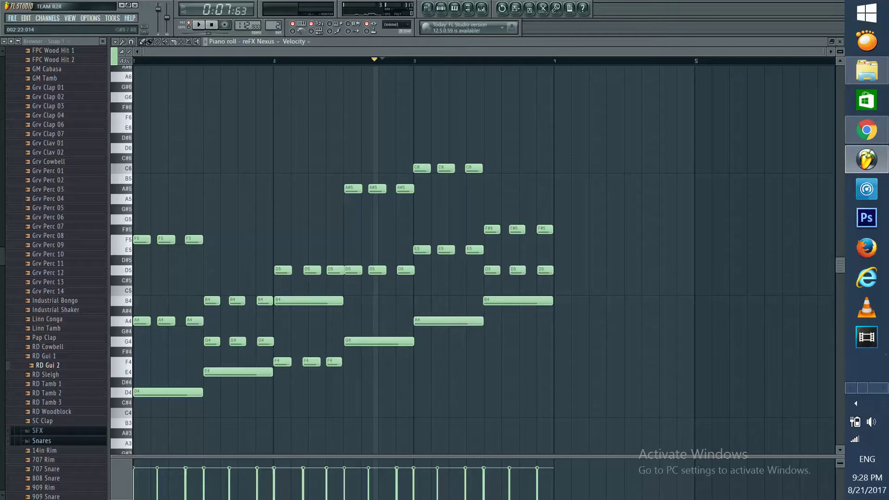
- Split the fourth chord's second A#5 and second D5 notes into two adjacent short notes each
{"action": "left_click_drag", "start_coordinate": [377, 189], "coordinate": [376, 188]}
{"action": "left_click", "coordinate": [377, 189]}
{"action": "right_click", "coordinate": [378, 270]}
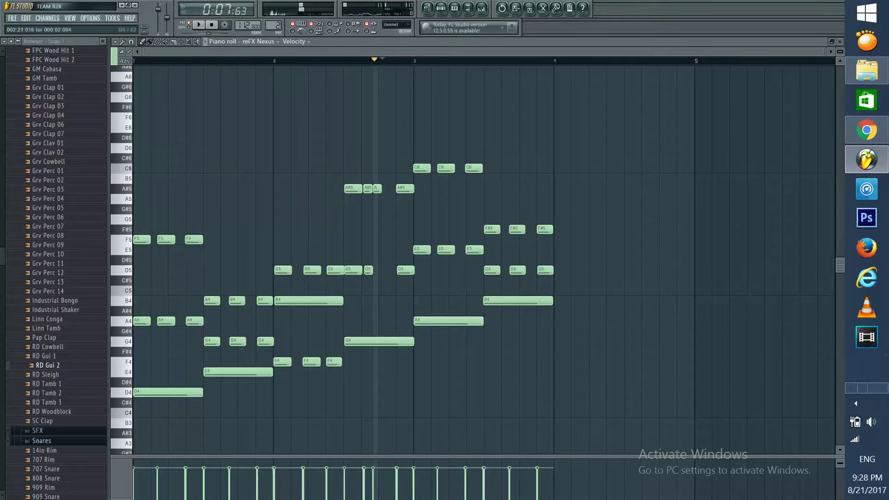
{"action": "left_click", "coordinate": [366, 270]}
{"action": "left_click_drag", "start_coordinate": [365, 270], "coordinate": [367, 270]}
{"action": "left_click", "coordinate": [377, 269]}
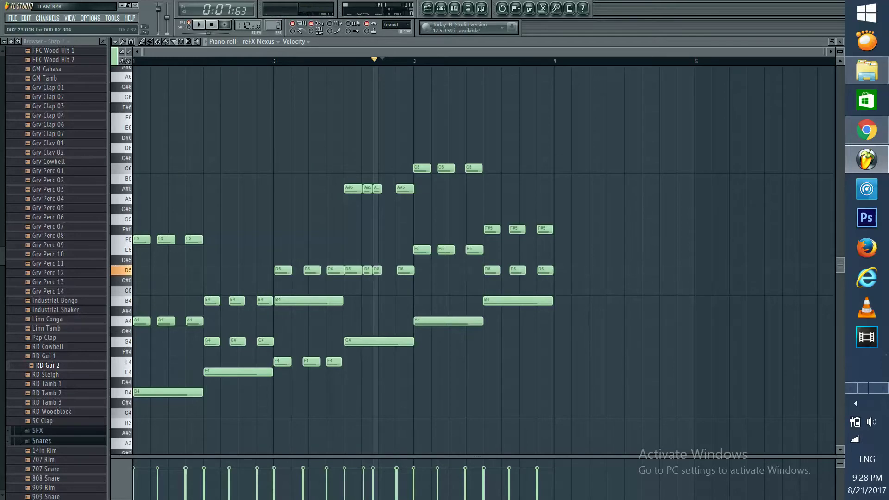
- Play back the pattern from just before the fourth chord into the B4 chord of bar 3
{"action": "left_click_drag", "start_coordinate": [374, 59], "coordinate": [335, 59]}
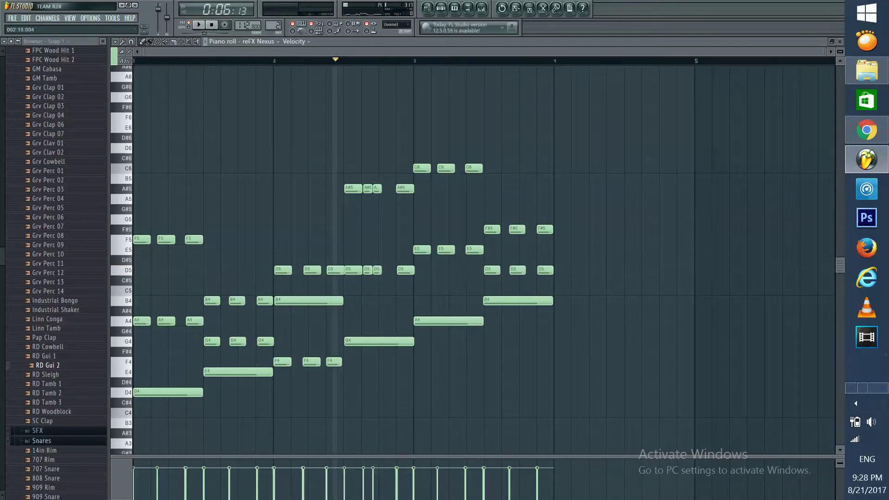
{"action": "left_click", "coordinate": [199, 25]}
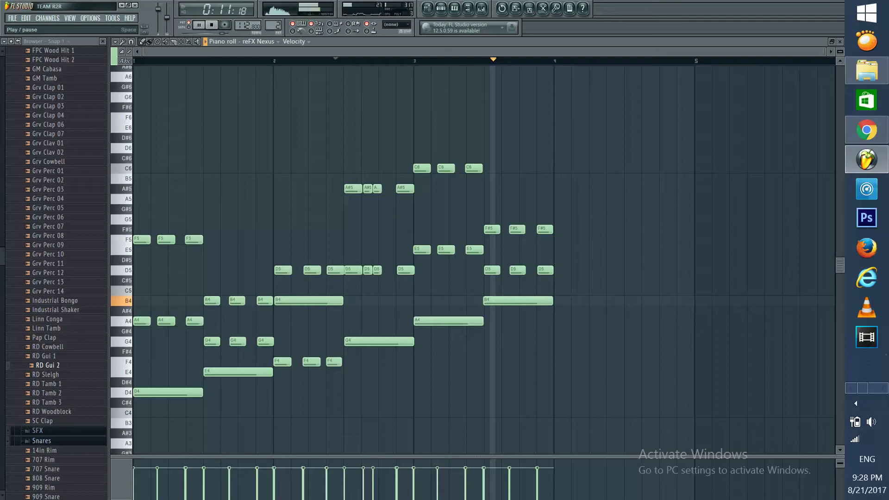
{"action": "key", "text": "space"}
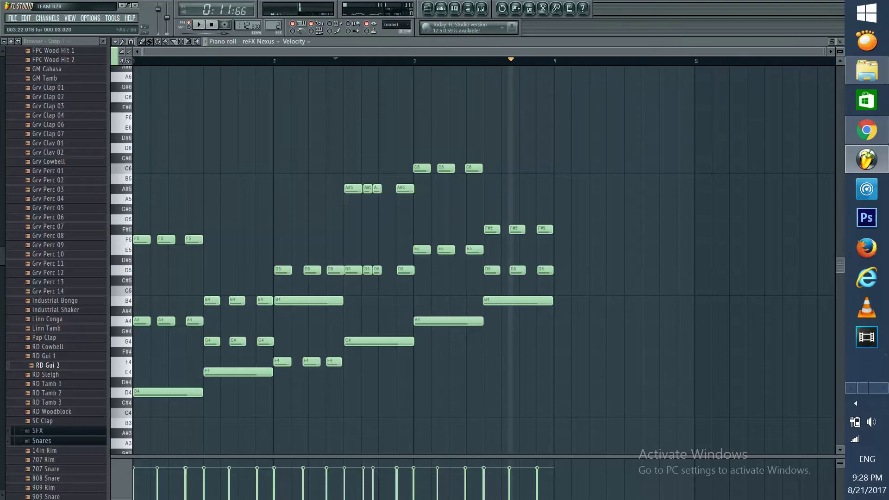
- Rework the last chord: replace its first D5 with a short F5, remove the middle F#5, shorten the middle D5 and place the last D5 after it
{"action": "left_click_drag", "start_coordinate": [492, 270], "coordinate": [509, 239]}
{"action": "right_click", "coordinate": [517, 229]}
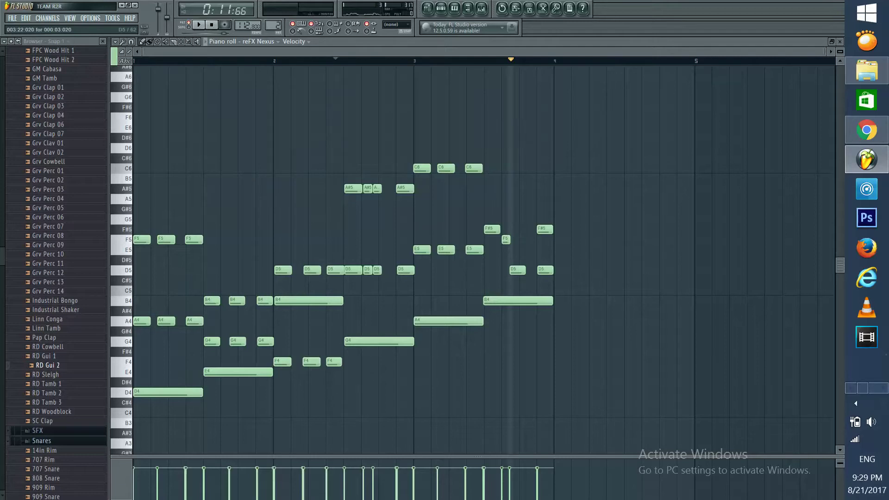
{"action": "left_click_drag", "start_coordinate": [524, 270], "coordinate": [518, 269]}
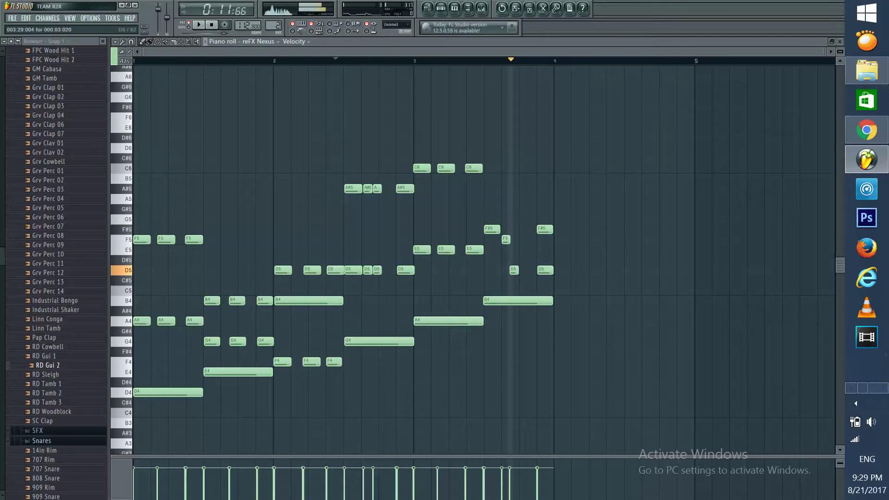
{"action": "left_click_drag", "start_coordinate": [545, 270], "coordinate": [528, 270]}
{"action": "mouse_move", "coordinate": [545, 229]}
{"action": "left_mouse_down"}
{"action": "mouse_move", "coordinate": [543, 239]}
{"action": "mouse_move", "coordinate": [546, 229]}
{"action": "left_mouse_up"}
- Play back the end of bar 3 from just before the last chord
{"action": "left_click", "coordinate": [478, 60]}
{"action": "key", "text": "space"}
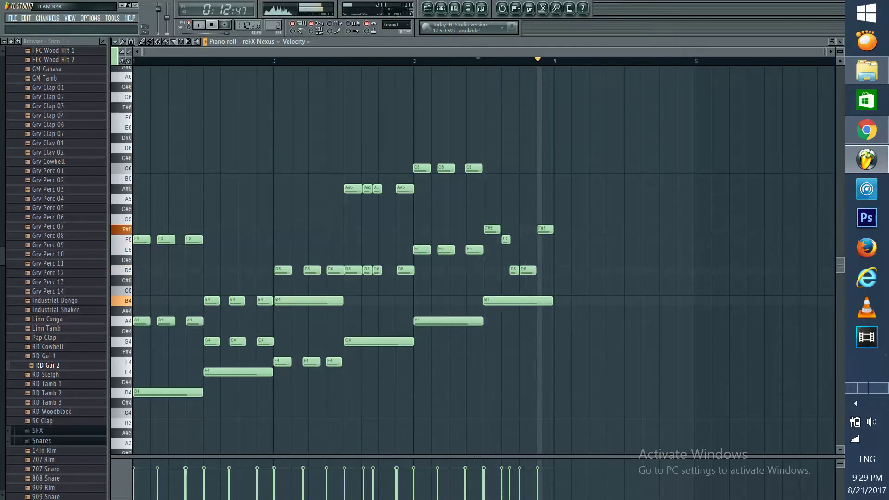
{"action": "key", "text": "space"}
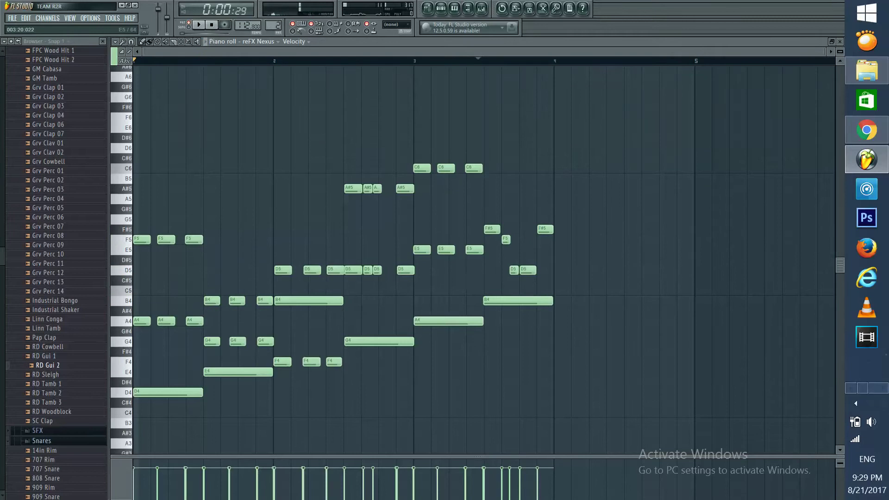
- Remove the last chord's D5, F5 and final F#5 notes, and draw two F#5 notes directly after its first F#5
{"action": "right_click", "coordinate": [528, 270]}
{"action": "right_click", "coordinate": [545, 229]}
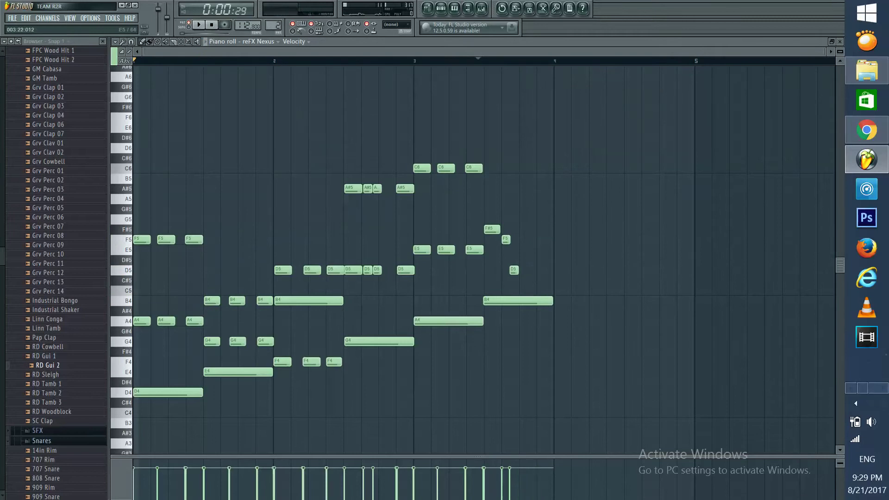
{"action": "right_click", "coordinate": [505, 239]}
{"action": "left_click", "coordinate": [509, 229]}
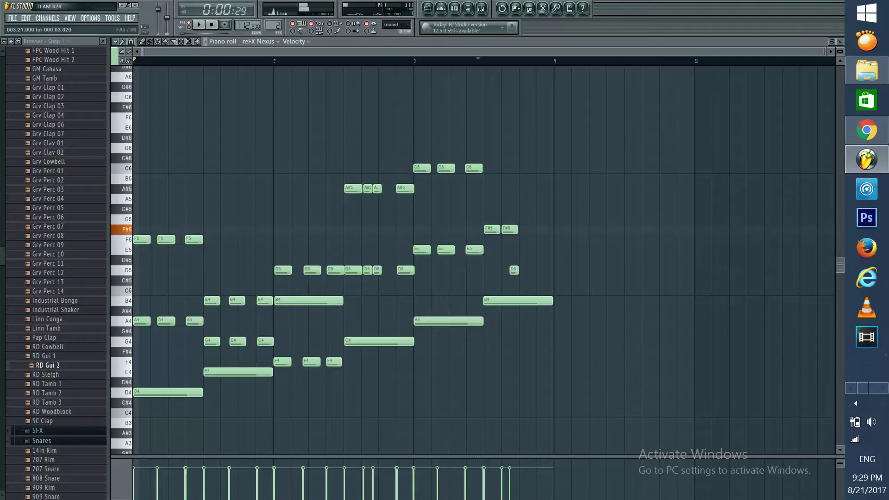
{"action": "left_click", "coordinate": [527, 229]}
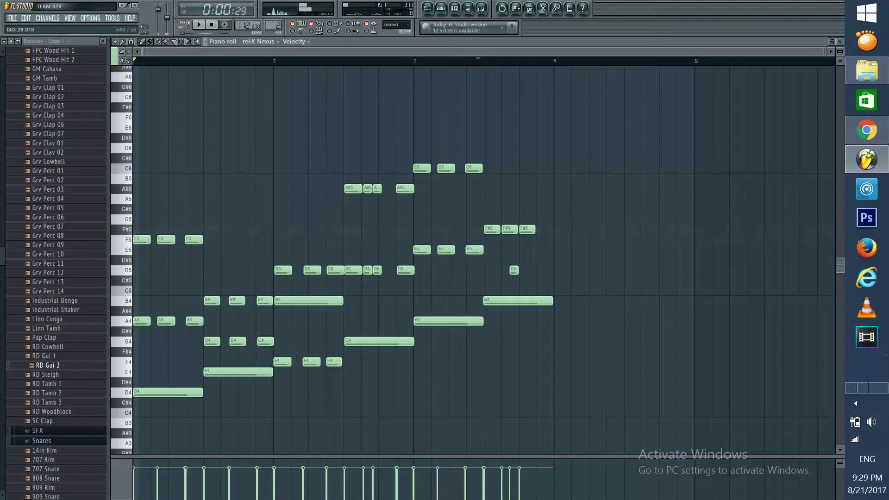
{"action": "left_click_drag", "start_coordinate": [517, 270], "coordinate": [521, 270]}
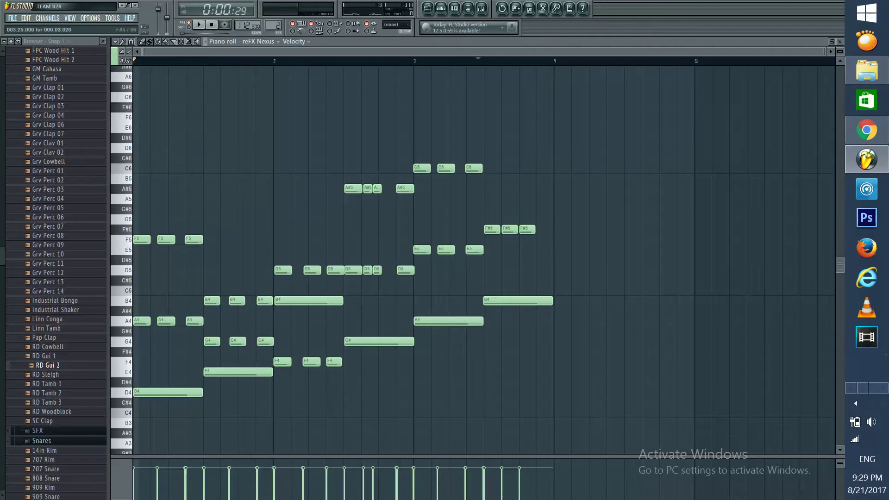
- Replace the two F#5 notes after the last chord's first F#5 with two adjacent short F#5 notes
{"action": "right_click", "coordinate": [527, 229]}
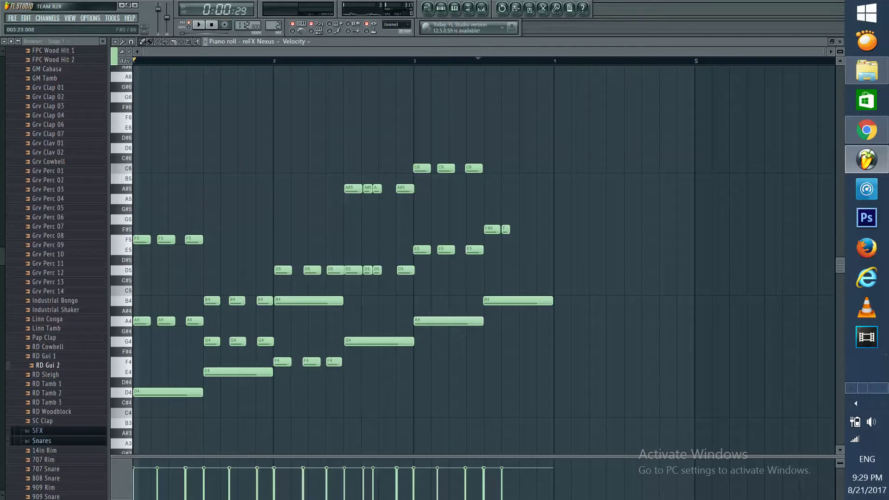
{"action": "left_click", "coordinate": [511, 229]}
{"action": "left_click_drag", "start_coordinate": [513, 230], "coordinate": [514, 229]}
- Add a short D6 followed by a short F#5 in the last chord, and delete the short F#5 just before the D6
{"action": "left_click", "coordinate": [121, 148]}
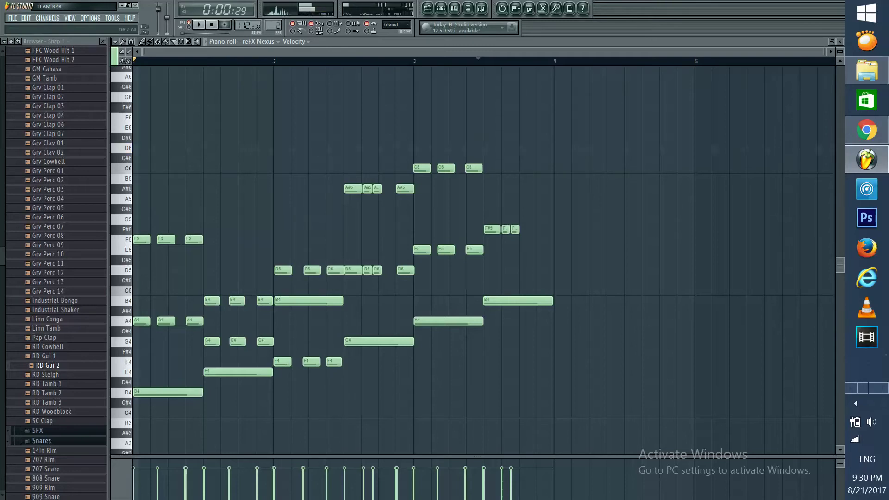
{"action": "left_click", "coordinate": [523, 148]}
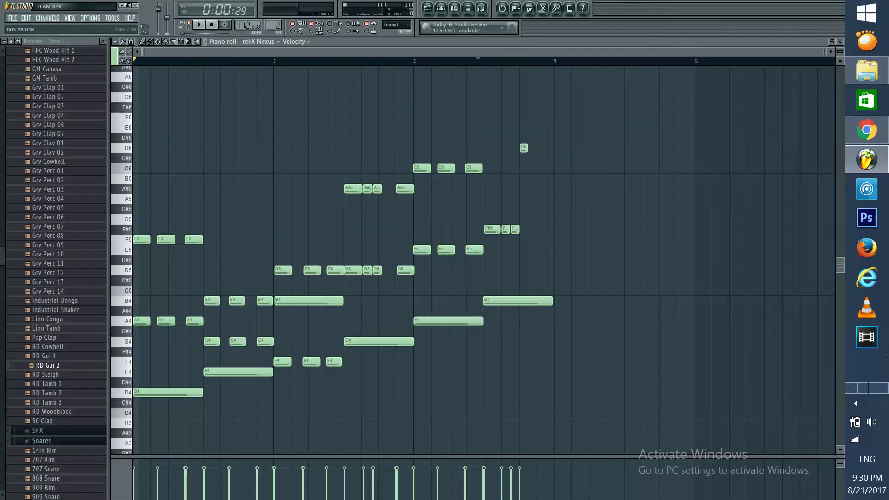
{"action": "left_click", "coordinate": [533, 229]}
{"action": "right_click", "coordinate": [514, 229]}
- Play the pattern briefly and add another short F#5 note that ends exactly at the end of bar 3
{"action": "key", "text": "space"}
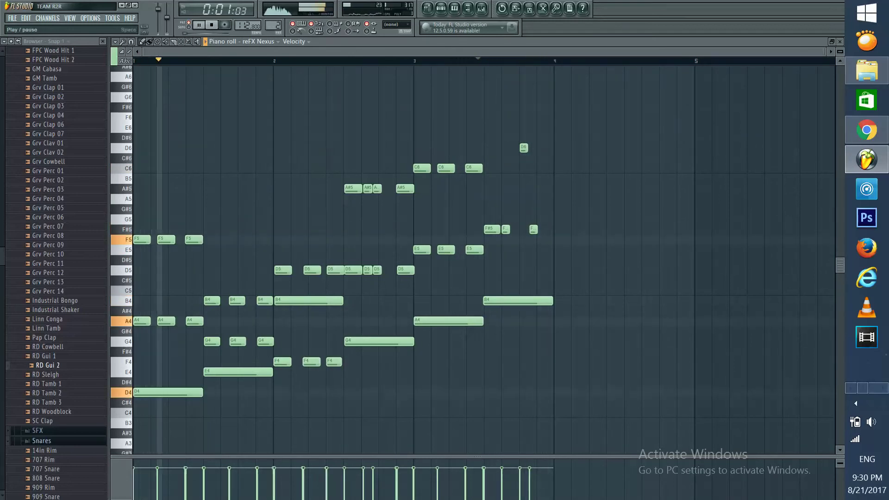
{"action": "key", "text": "space"}
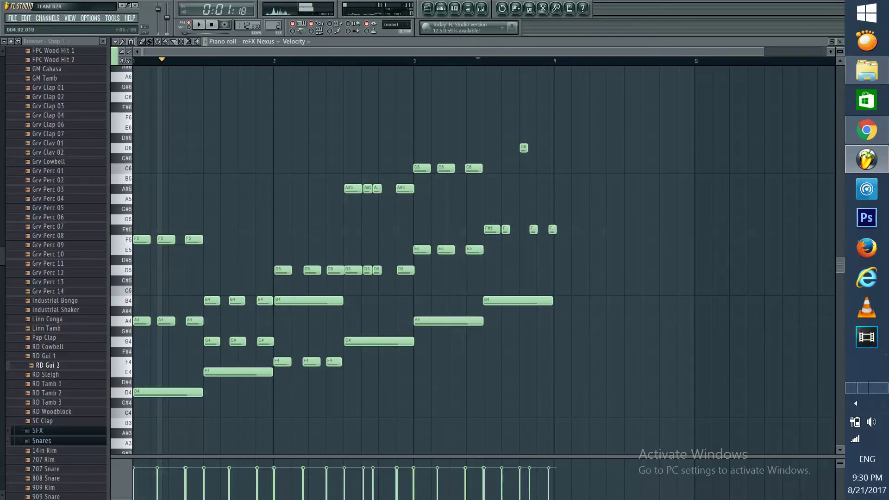
{"action": "left_click", "coordinate": [549, 230]}
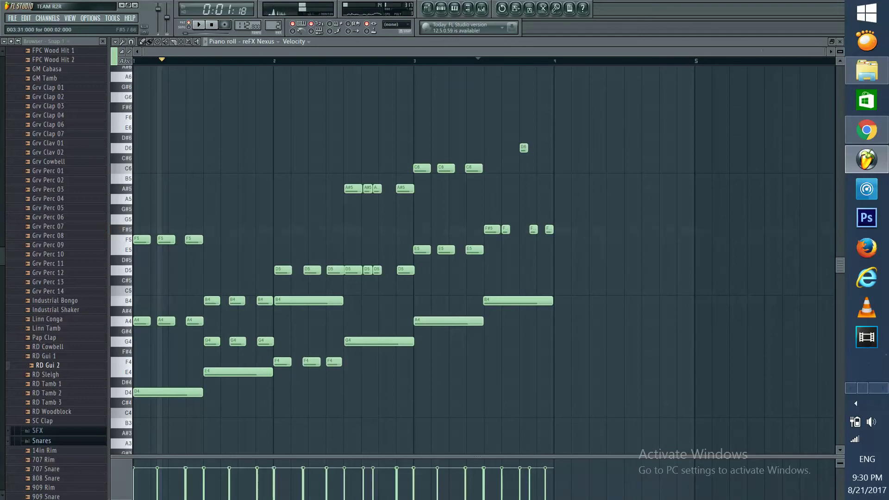
- Play back the full progression, replaying from the fourth chord and on through the first chords, and pause in bar 2
{"action": "key", "text": "space"}
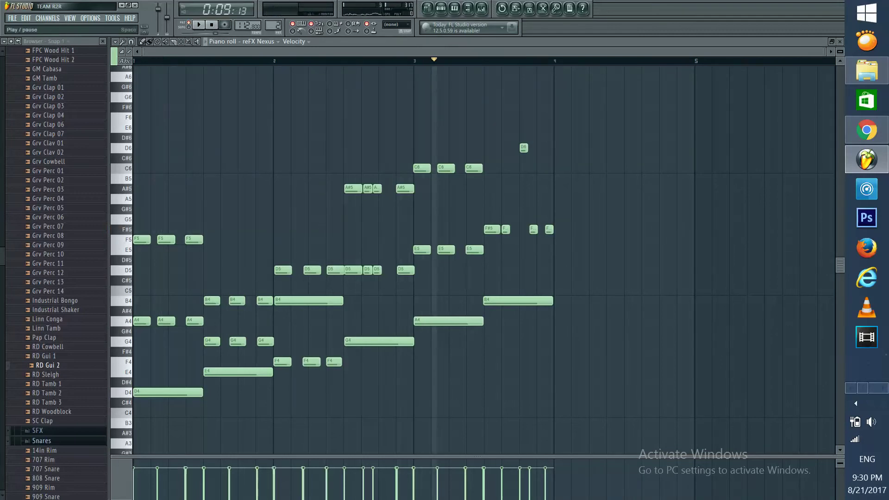
{"action": "left_click_drag", "start_coordinate": [434, 60], "coordinate": [348, 60]}
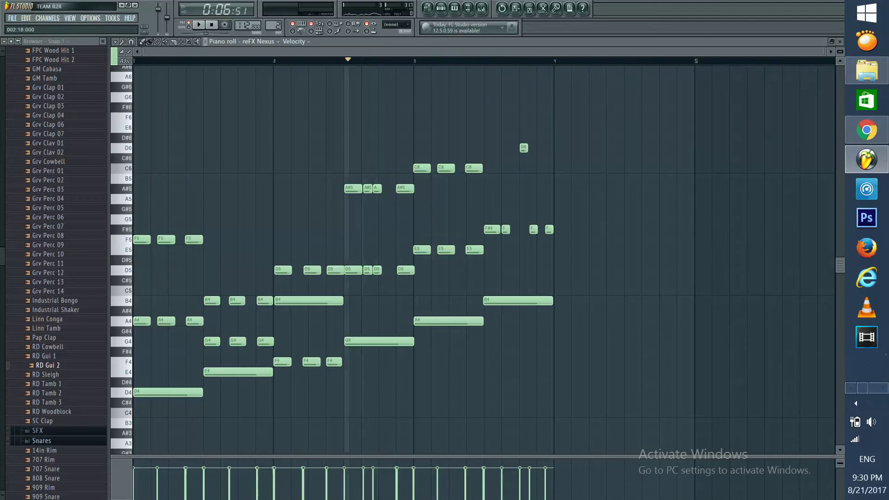
{"action": "key", "text": "space"}
{"action": "key", "text": "space"}
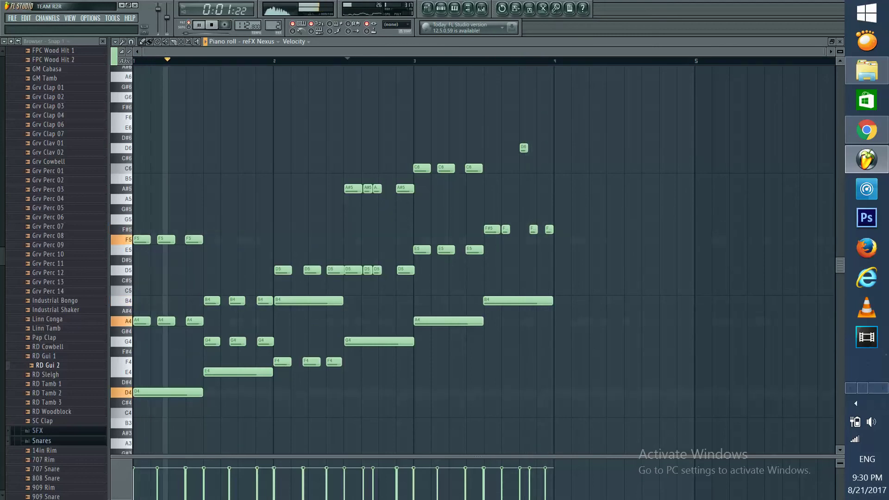
{"action": "scroll", "coordinate": [324, 213], "scroll_direction": "down", "scroll_amount": 2}
{"action": "scroll", "coordinate": [324, 259], "scroll_direction": "down", "scroll_amount": 1}
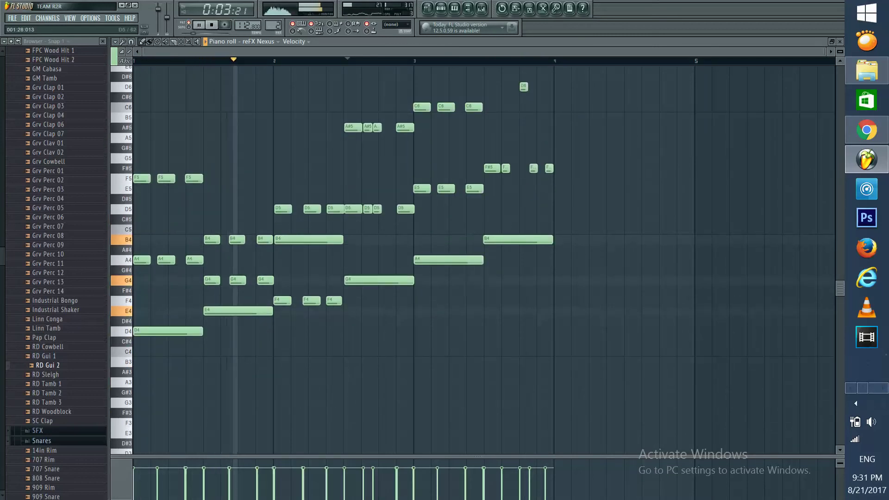
{"action": "key", "text": "space"}
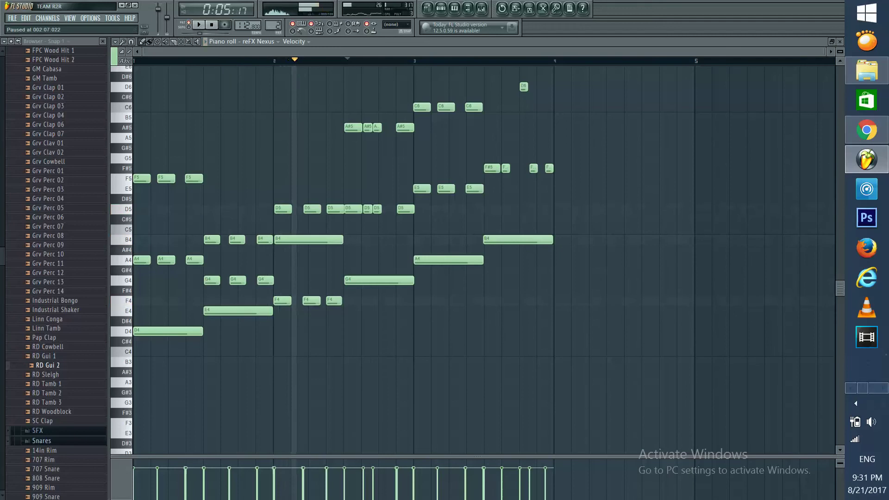
{"action": "scroll", "coordinate": [463, 260], "scroll_direction": "up", "scroll_amount": 1}
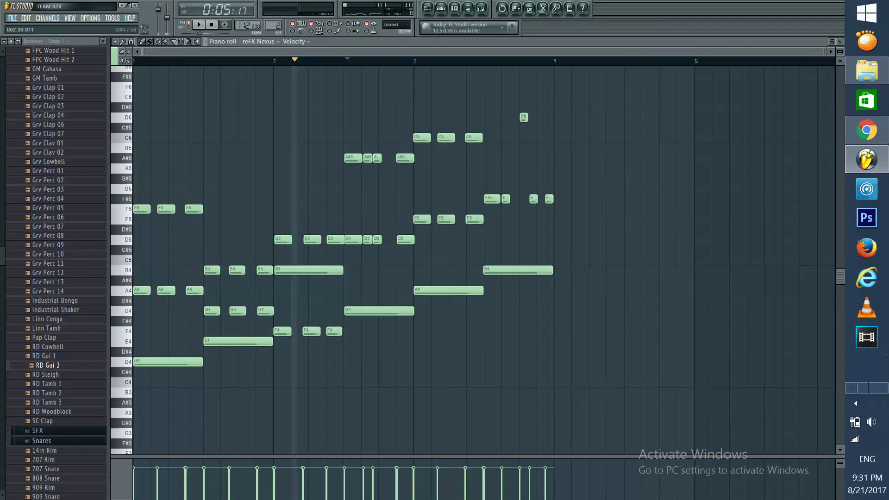
{"action": "scroll", "coordinate": [598, 260], "scroll_direction": "up", "scroll_amount": 1}
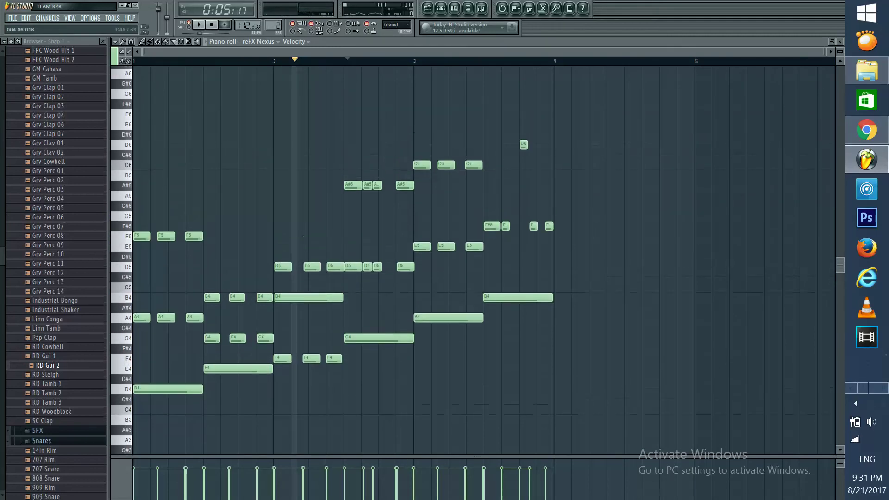
{"action": "scroll", "coordinate": [546, 269], "scroll_direction": "down", "scroll_amount": 1}
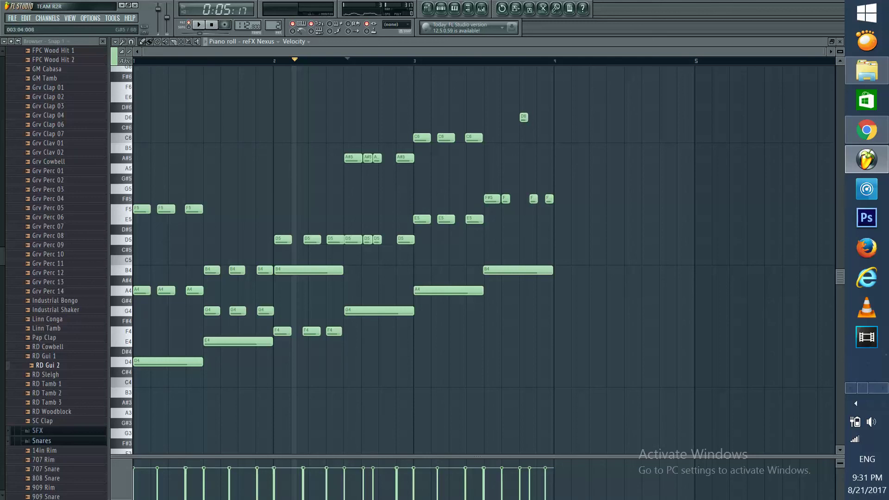
{"action": "scroll", "coordinate": [415, 186], "scroll_direction": "up", "scroll_amount": 3}
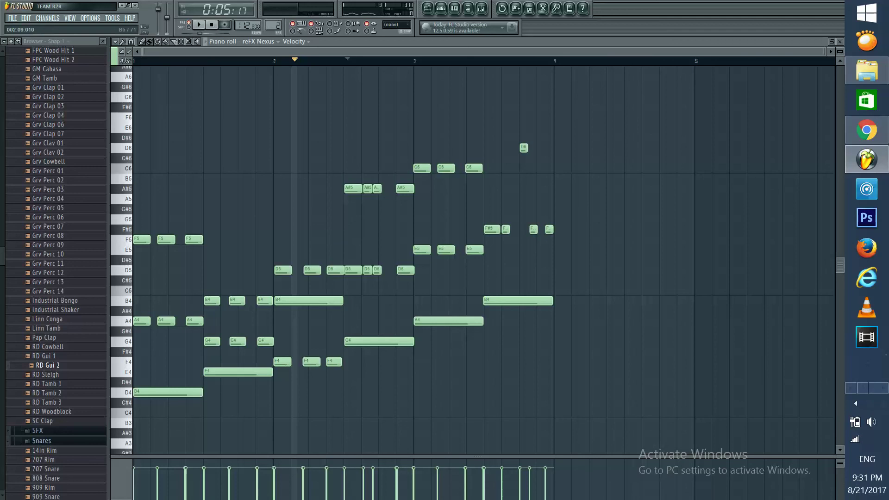
{"action": "scroll", "coordinate": [477, 259], "scroll_direction": "down", "scroll_amount": 3}
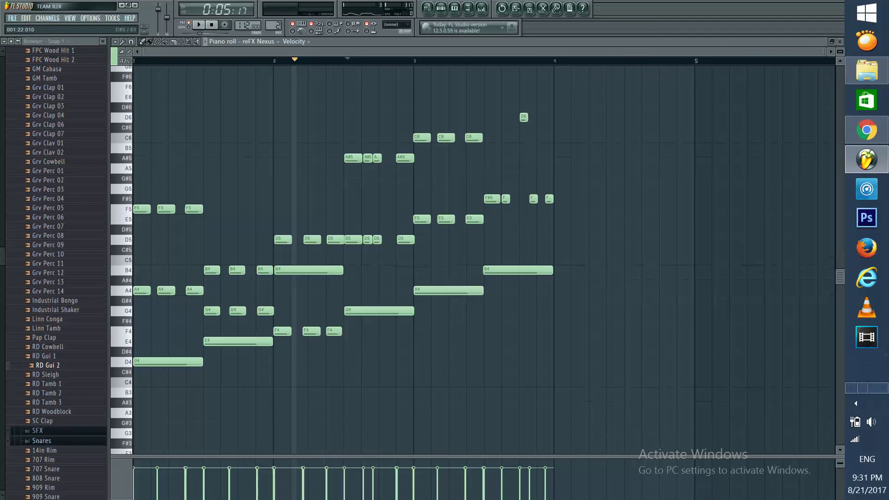